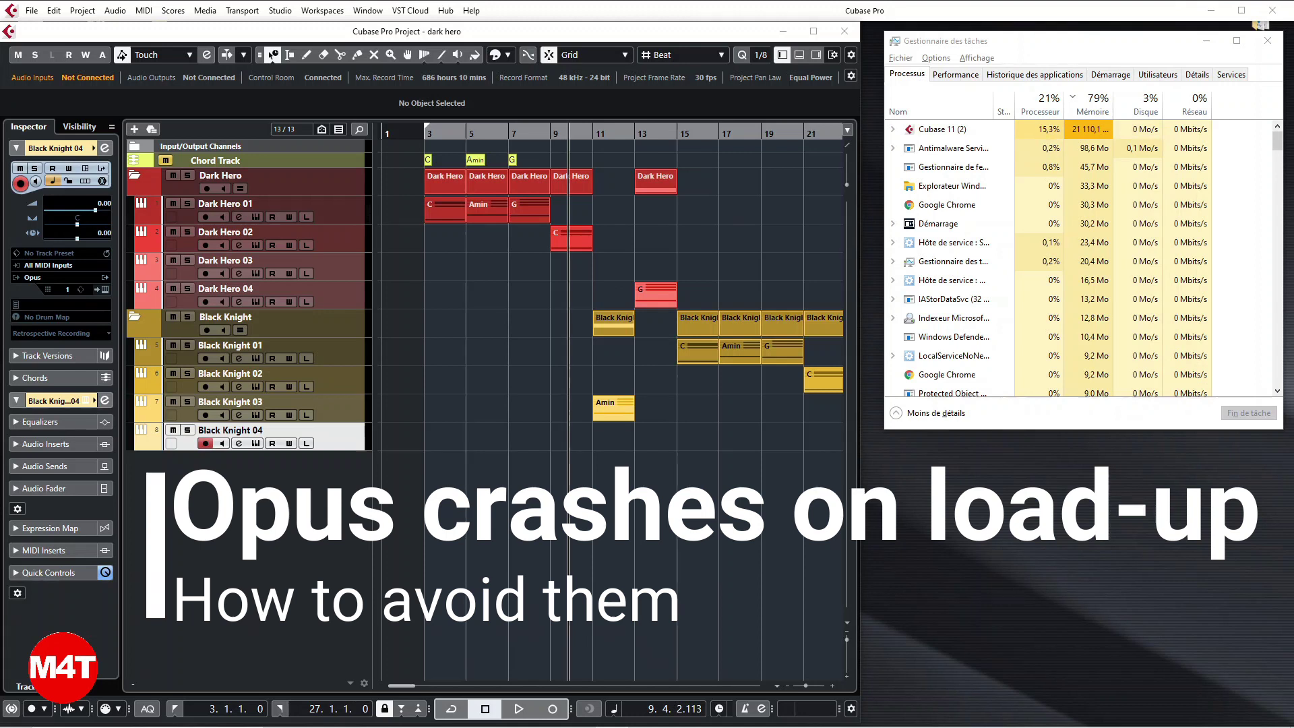
Step: Purge all Opus instances' loaded samples from Dark Hero 01's instrument window, cutting memory to about 5 GB
left_click(272, 54)
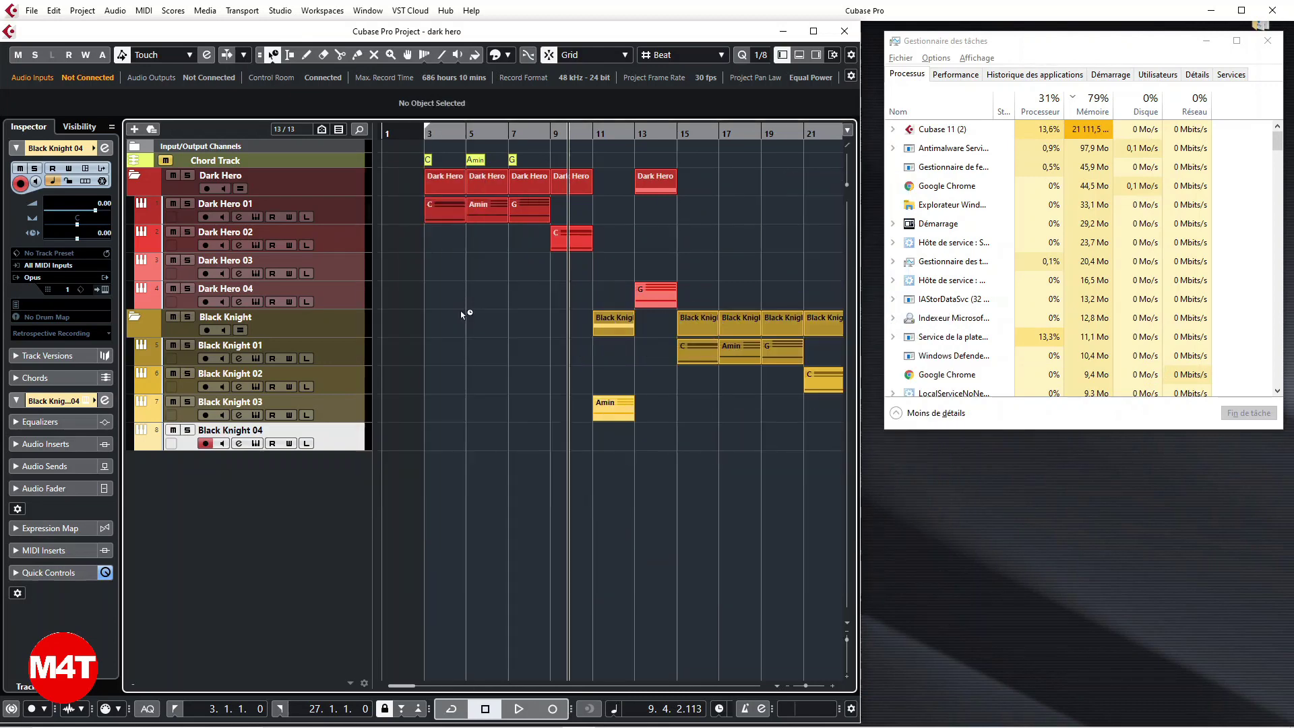
left_click(256, 217)
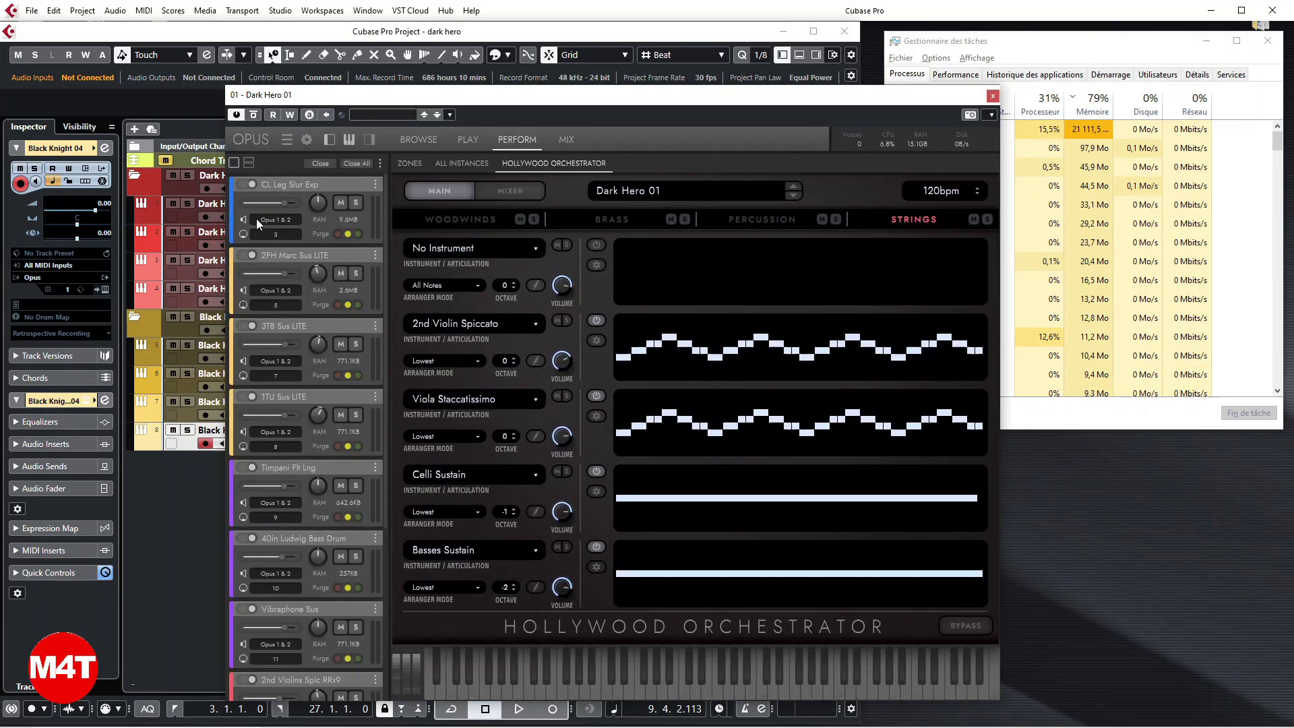
left_click(380, 163)
left_click(390, 191)
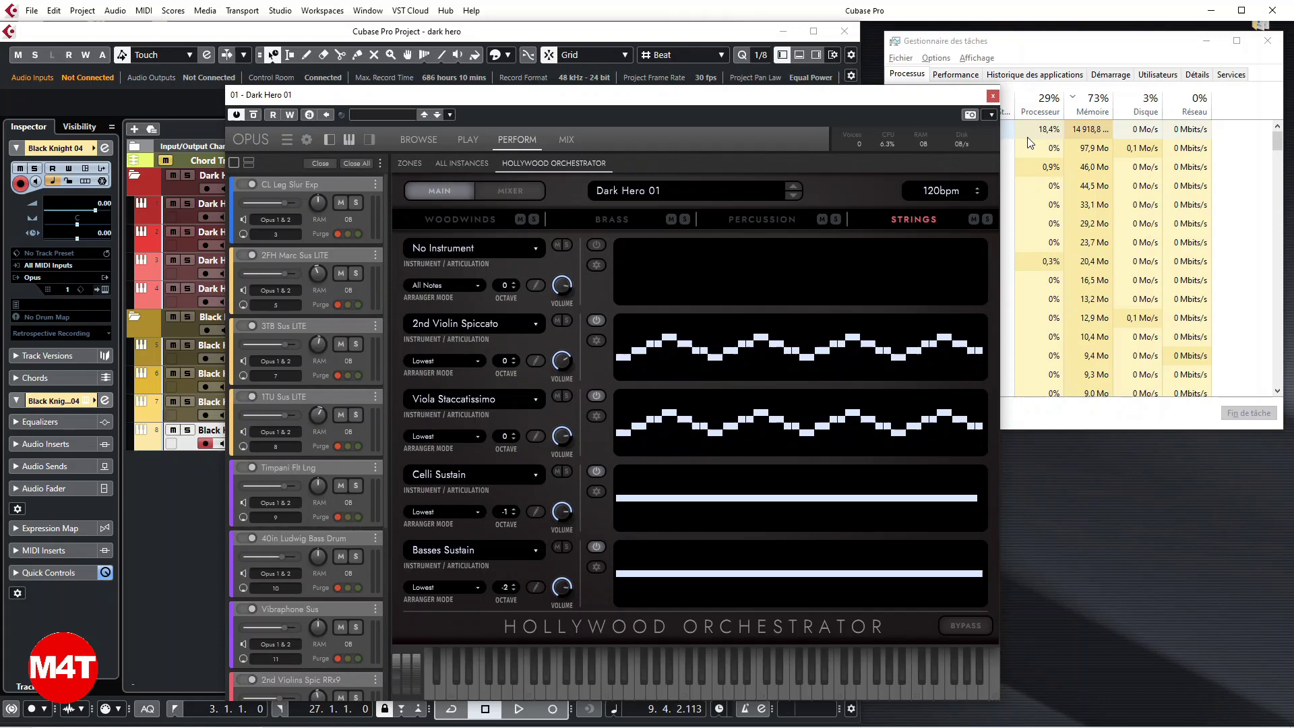
left_click(993, 96)
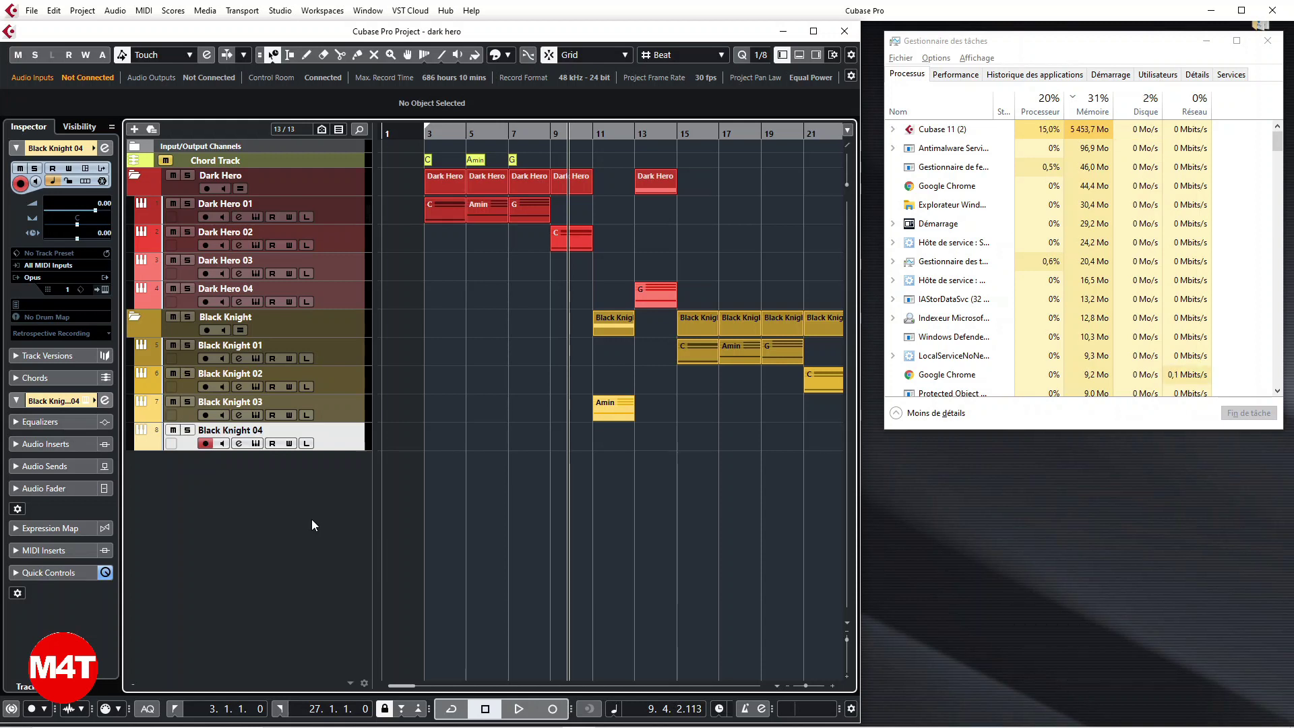
Step: Select Dark Hero 01–04 and Black Knight 01–04 and disable all eight tracks
left_click(323, 204)
left_click(344, 297, "shift")
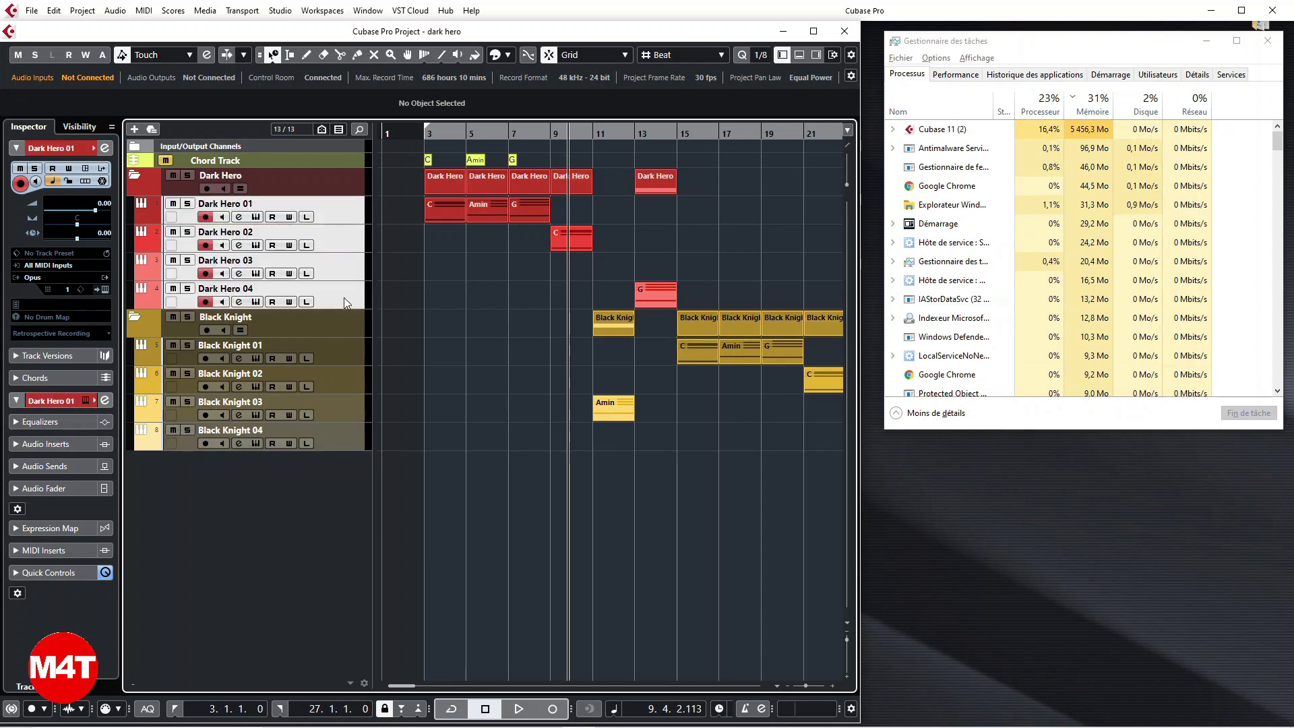
left_click(355, 350, "ctrl")
left_click(346, 384, "ctrl")
left_click(344, 410, "ctrl")
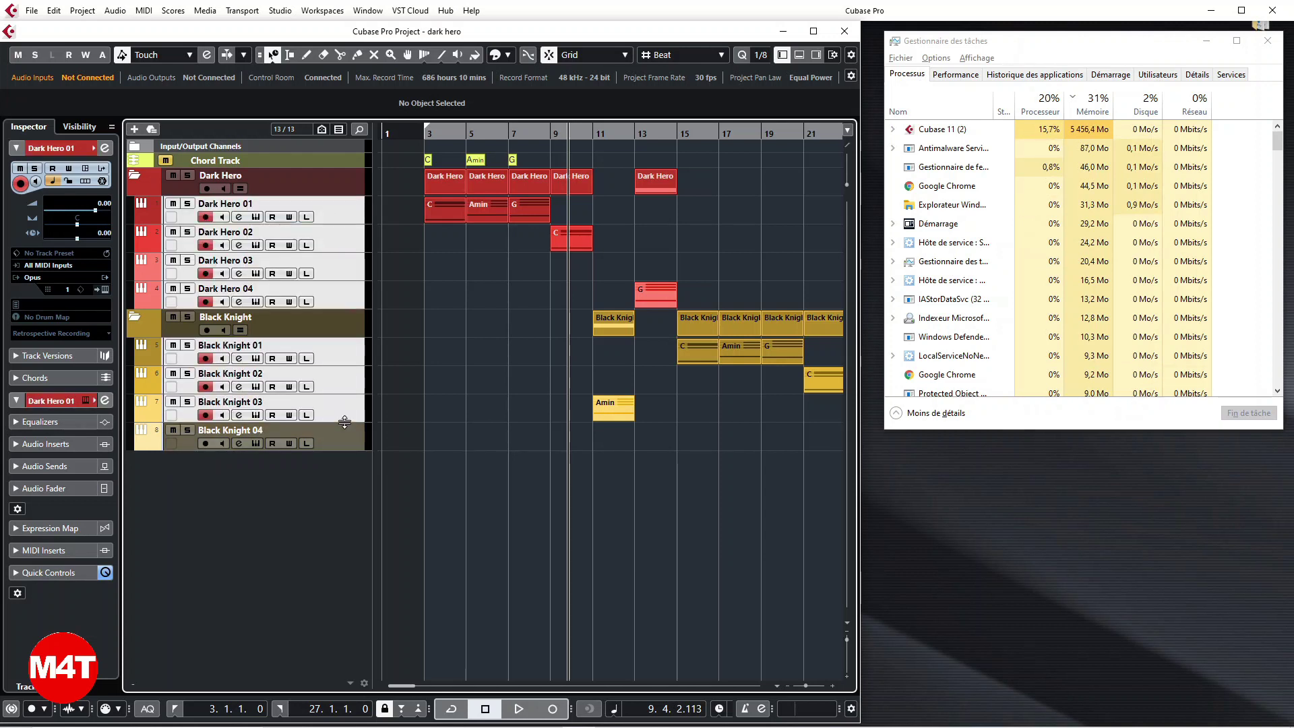
left_click(342, 433, "ctrl")
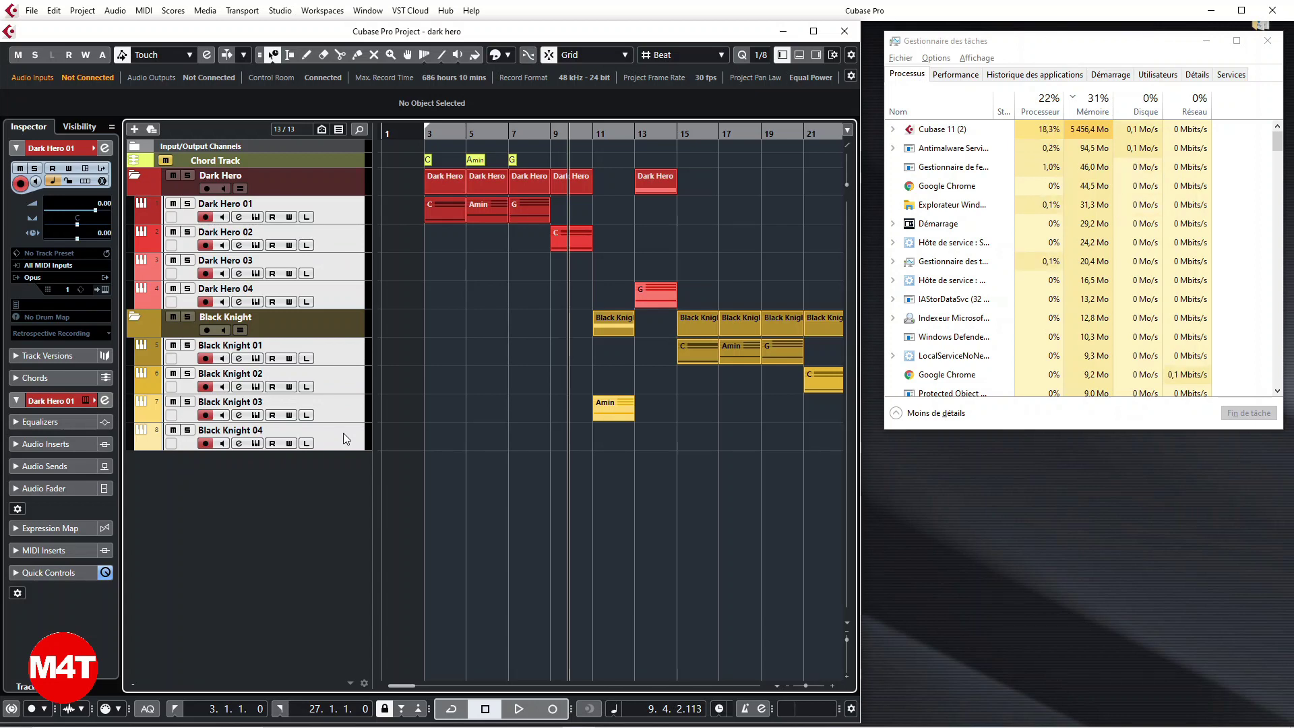
right_click(343, 433)
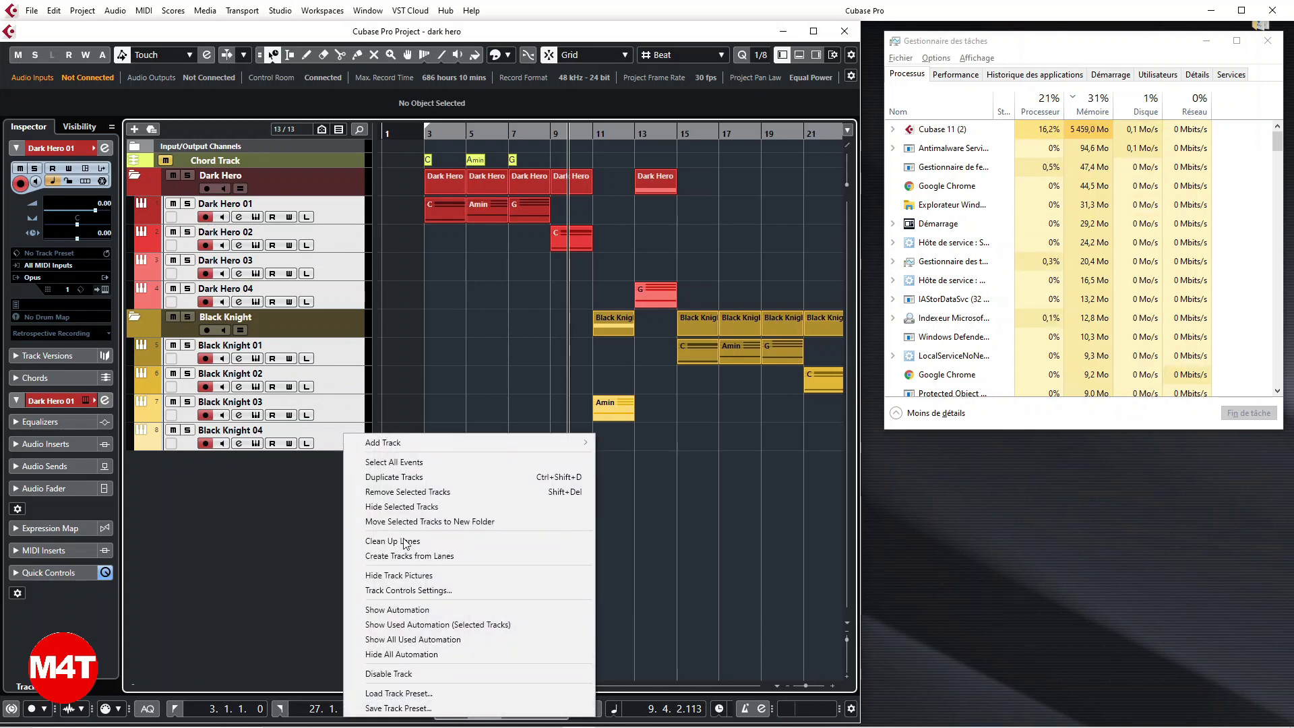
left_click(420, 673)
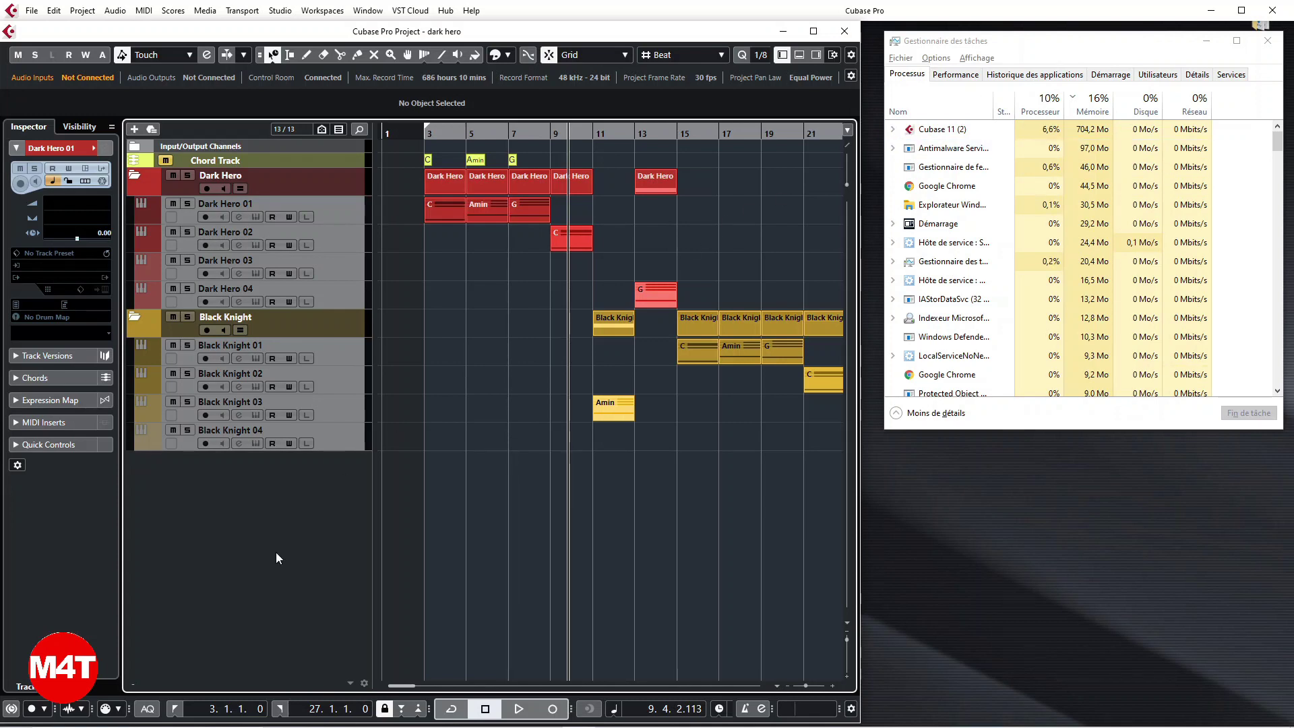
Step: Close the dark hero project, quit Cubase, and reopen dark hero from Cubase 11's recent list
key("ctrl+w")
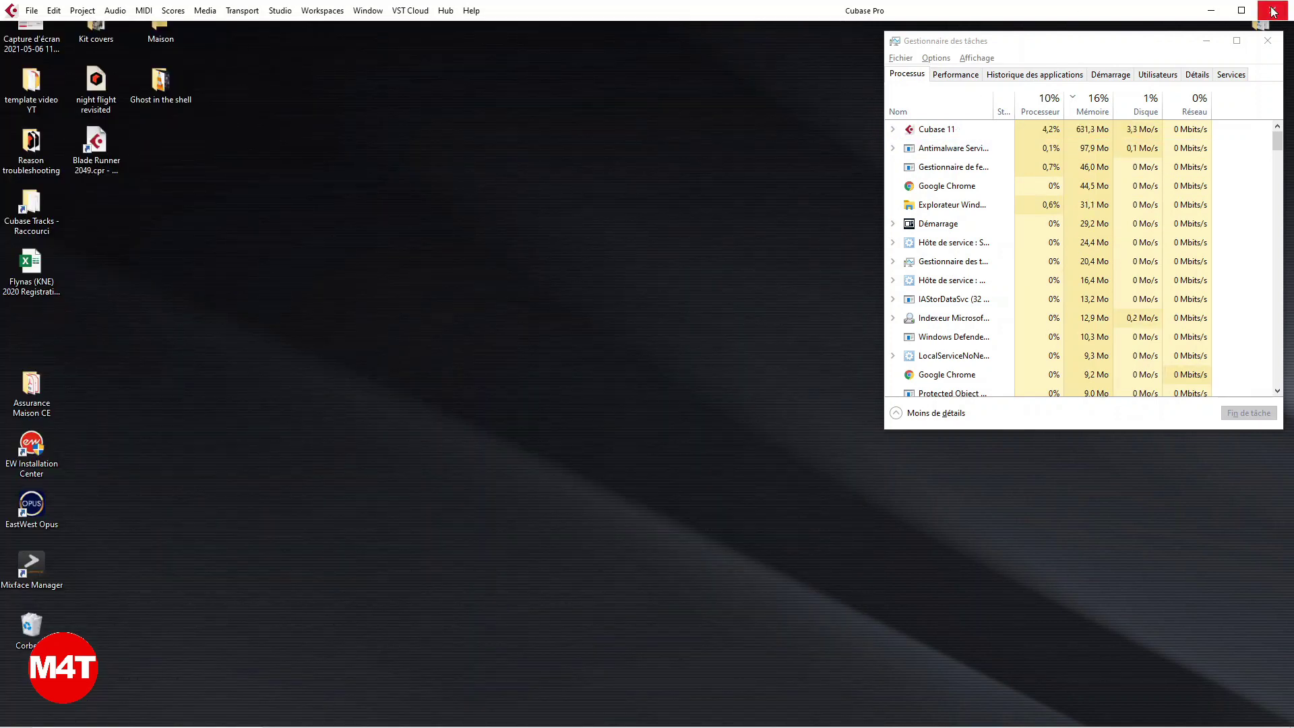
left_click(1273, 12)
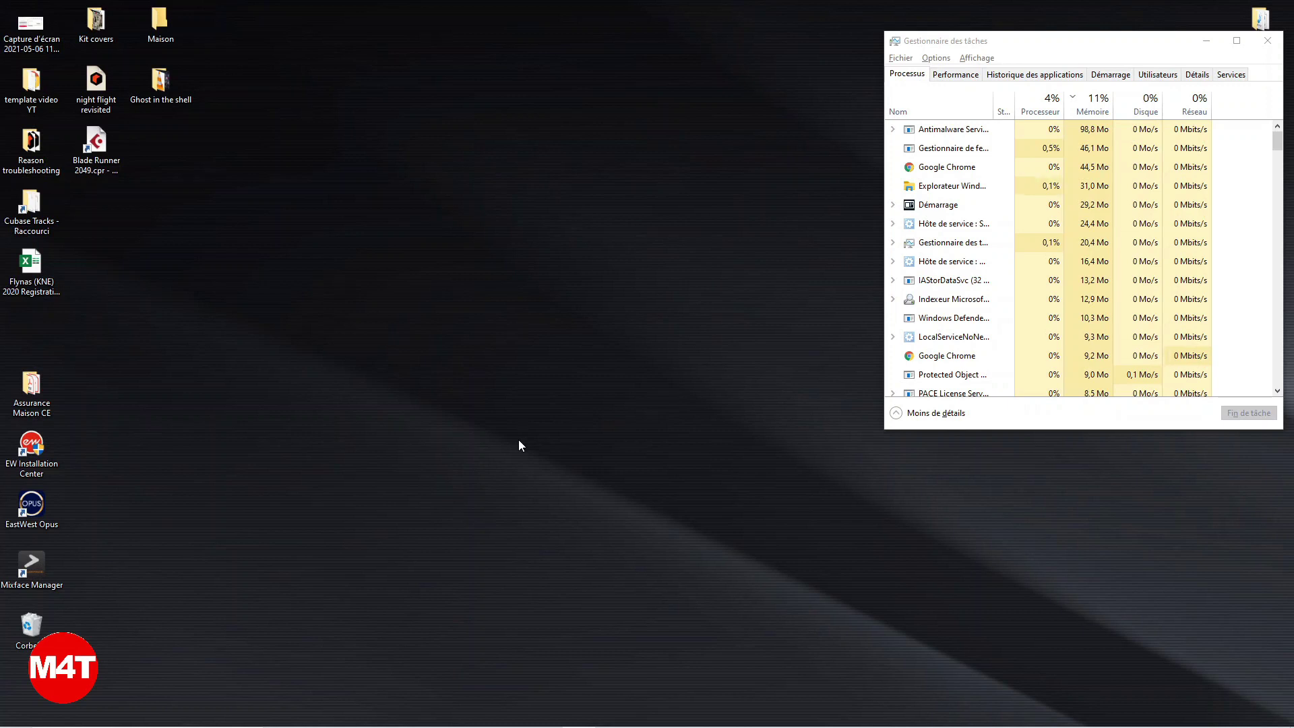
key("super")
right_click(602, 568)
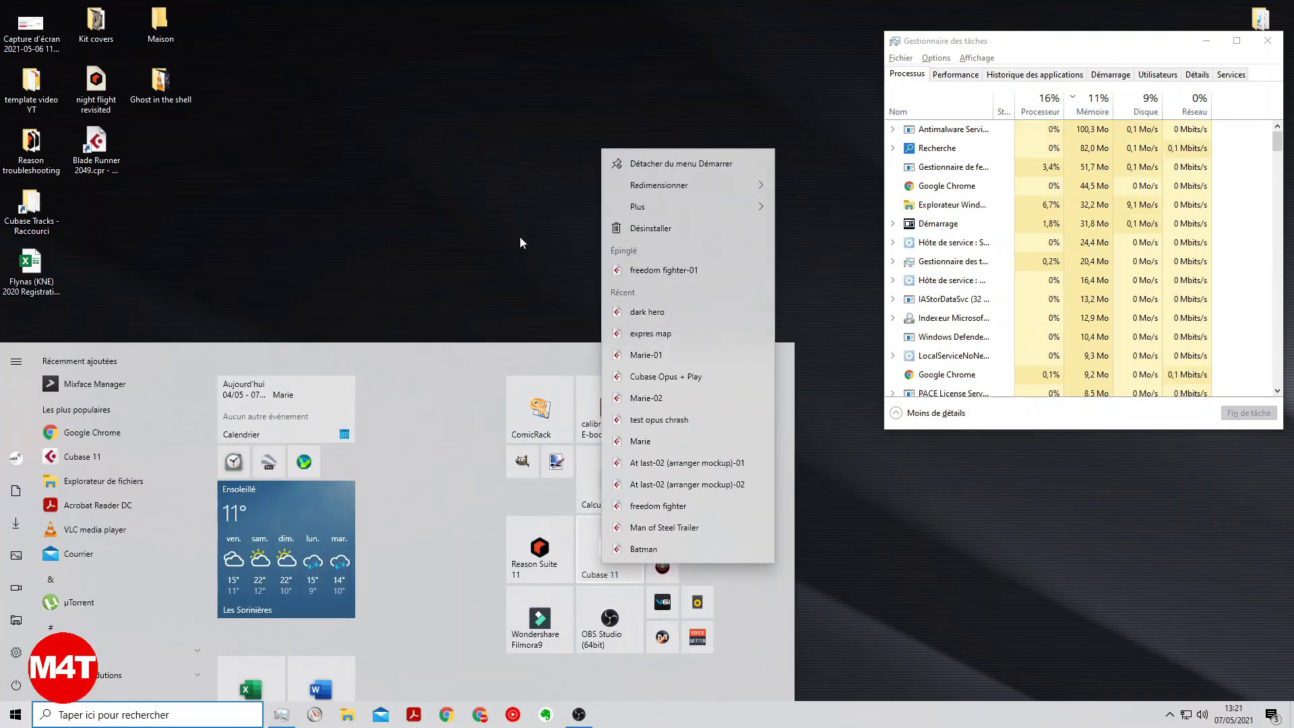
key("Return")
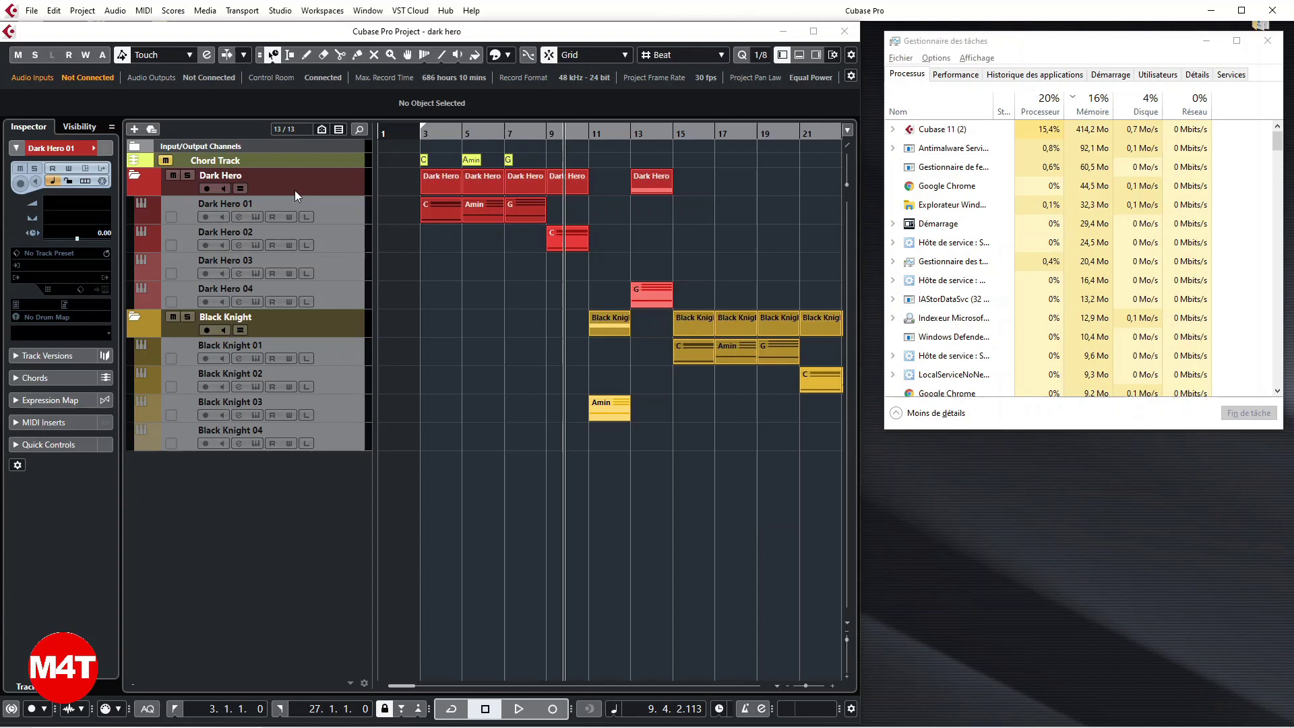
Step: Select Dark Hero 01–04 and Black Knight 01–04 and enable all eight tracks again
left_click(331, 204)
left_click(348, 289, "shift")
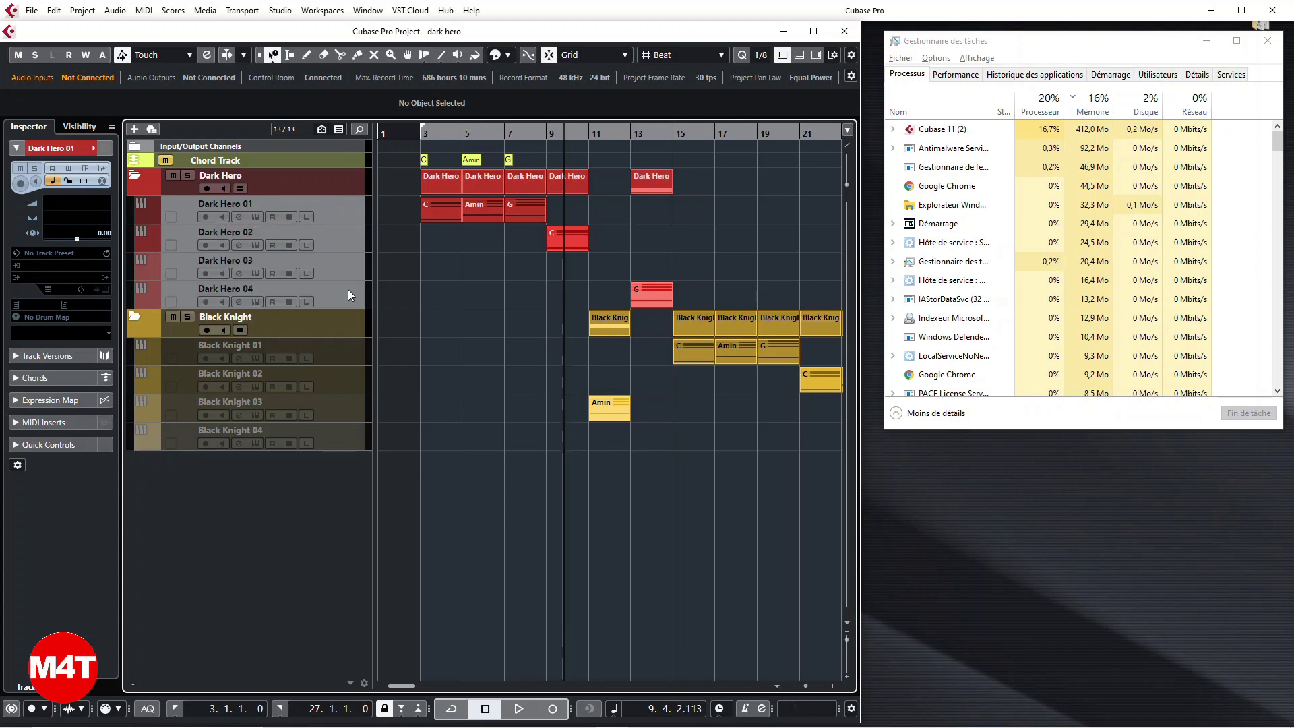
left_click(354, 351, "ctrl")
left_click(353, 382, "ctrl")
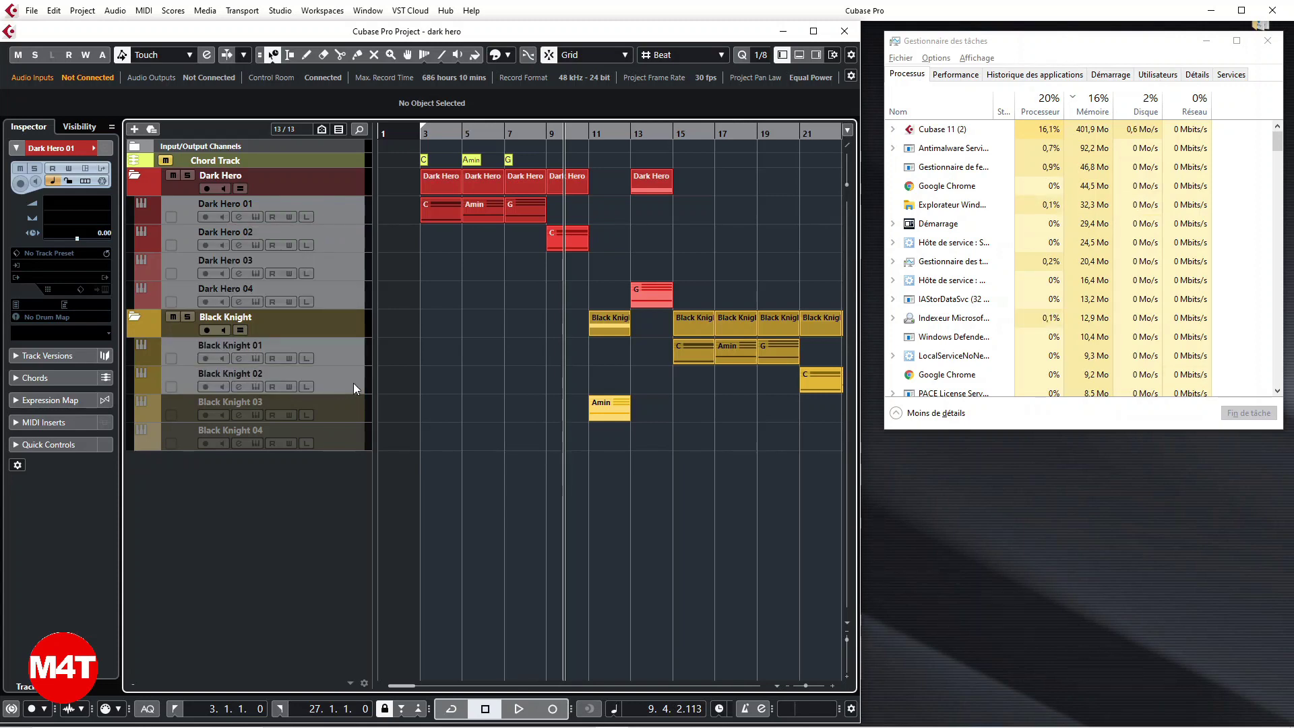
left_click(353, 396, "ctrl")
left_click(342, 439, "ctrl")
right_click(346, 403)
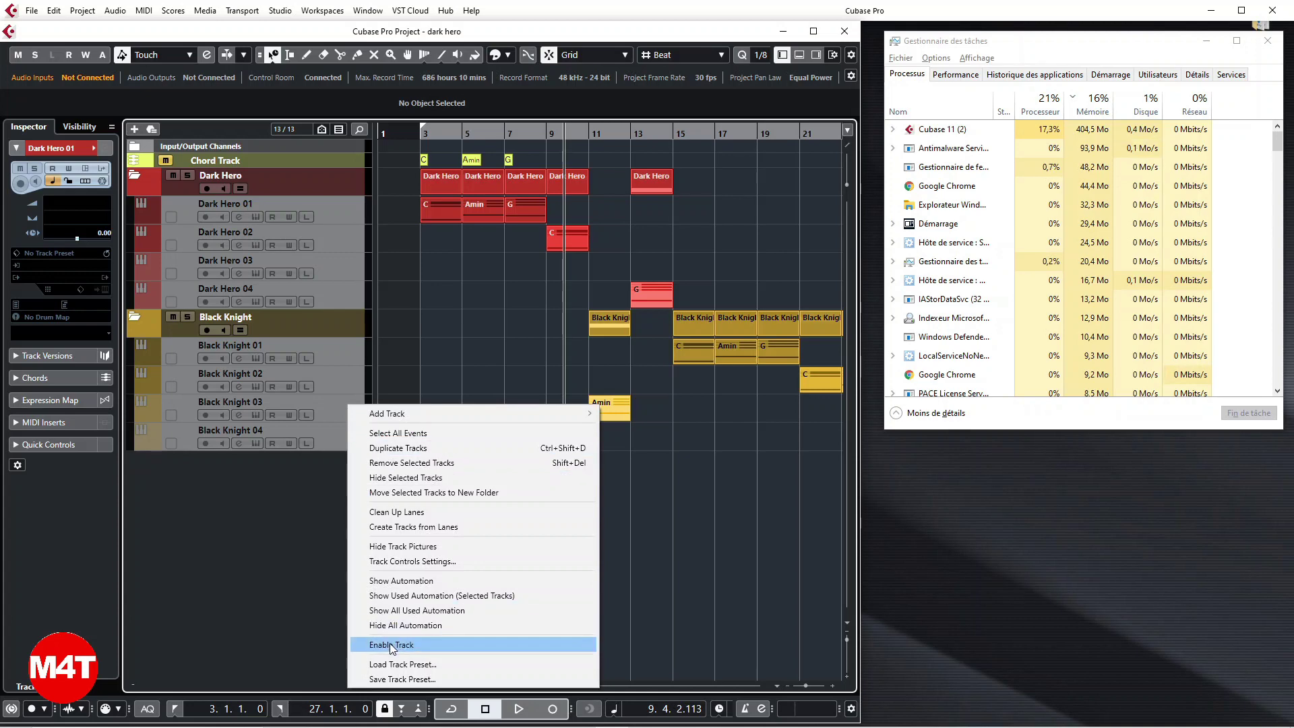
left_click(413, 644)
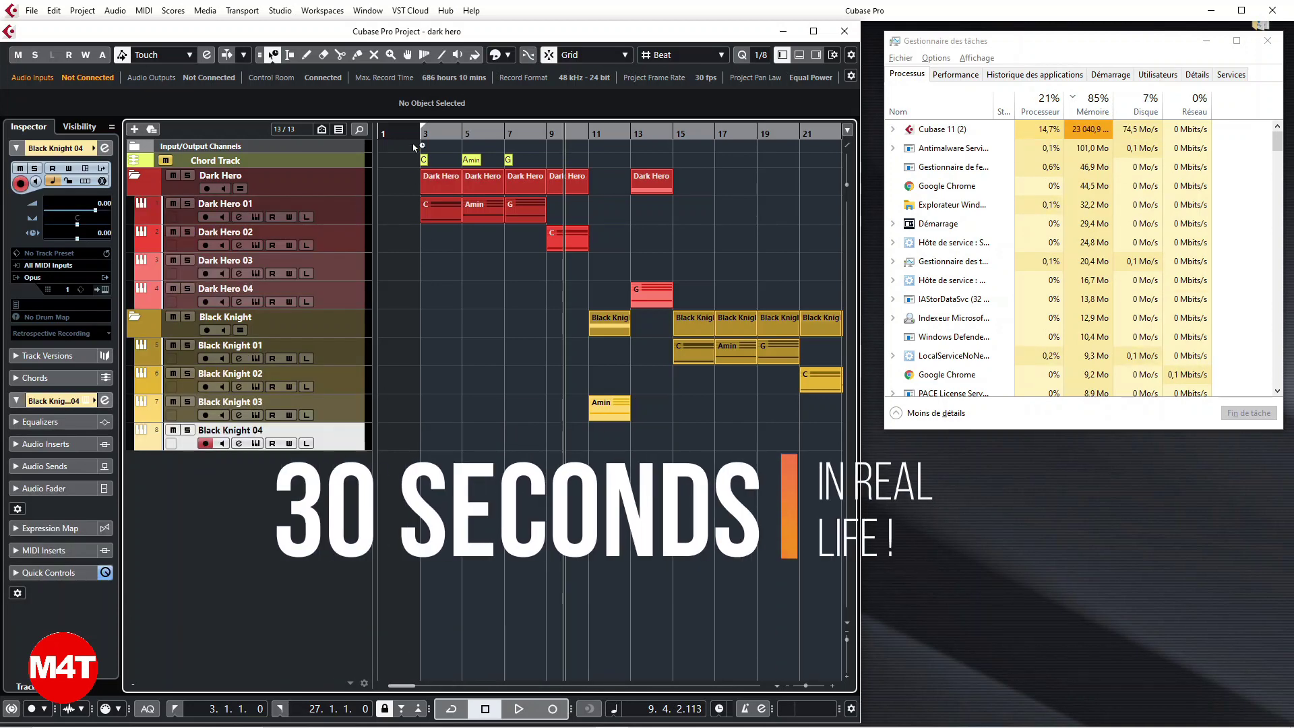
Step: Play briefly from bar 3, then purge the Opus samples via Dark Hero 01, dropping memory to about 5.6 GB
left_click(412, 130)
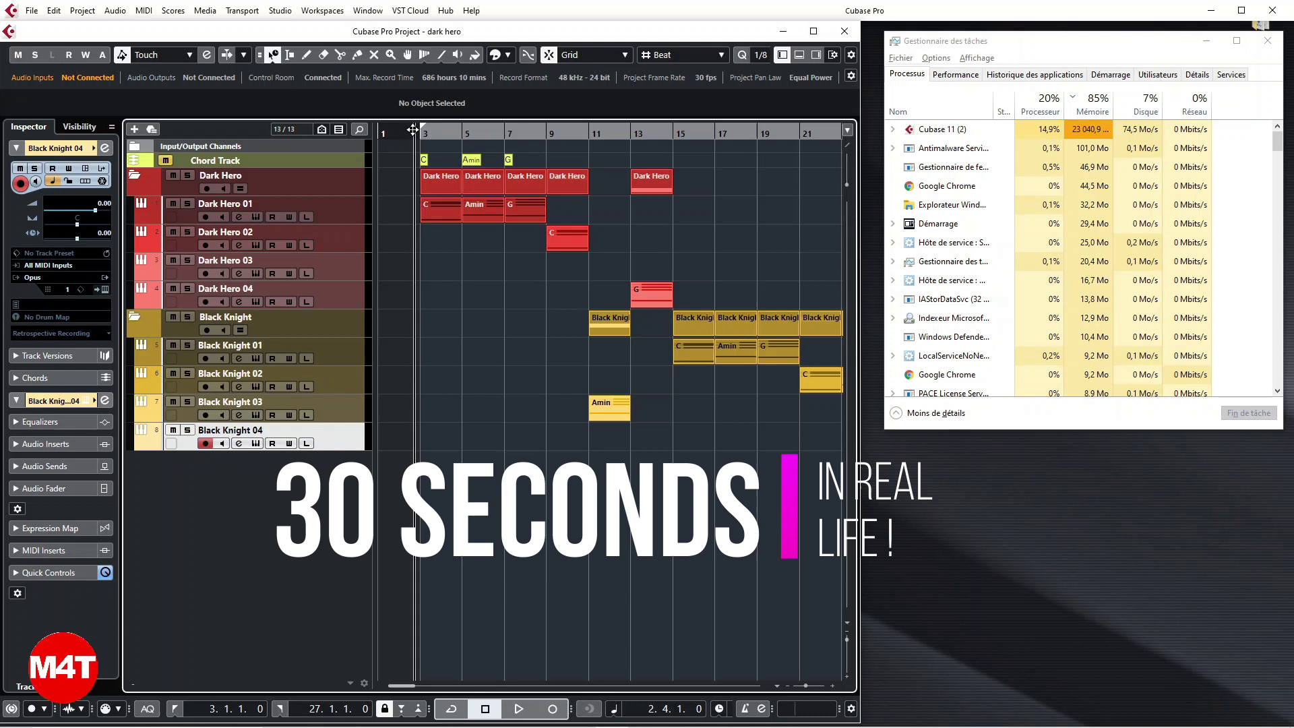
key("space")
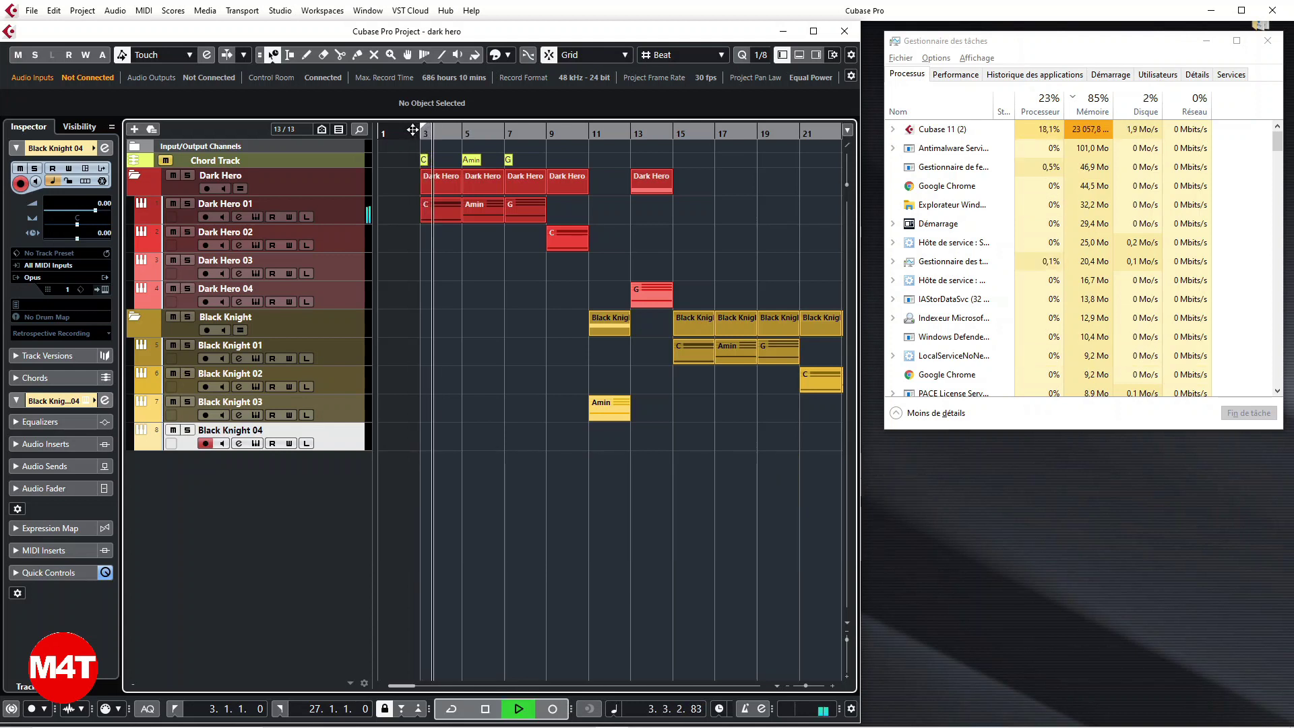
key("space")
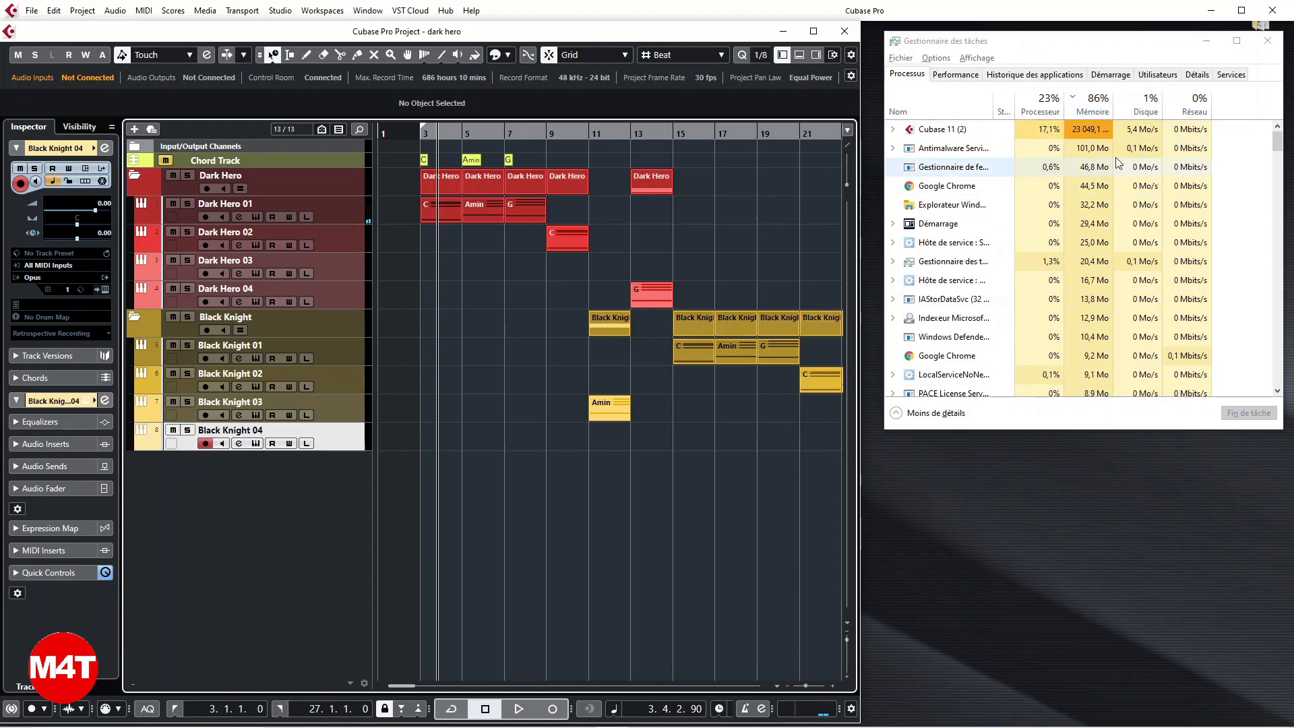
left_click(254, 217)
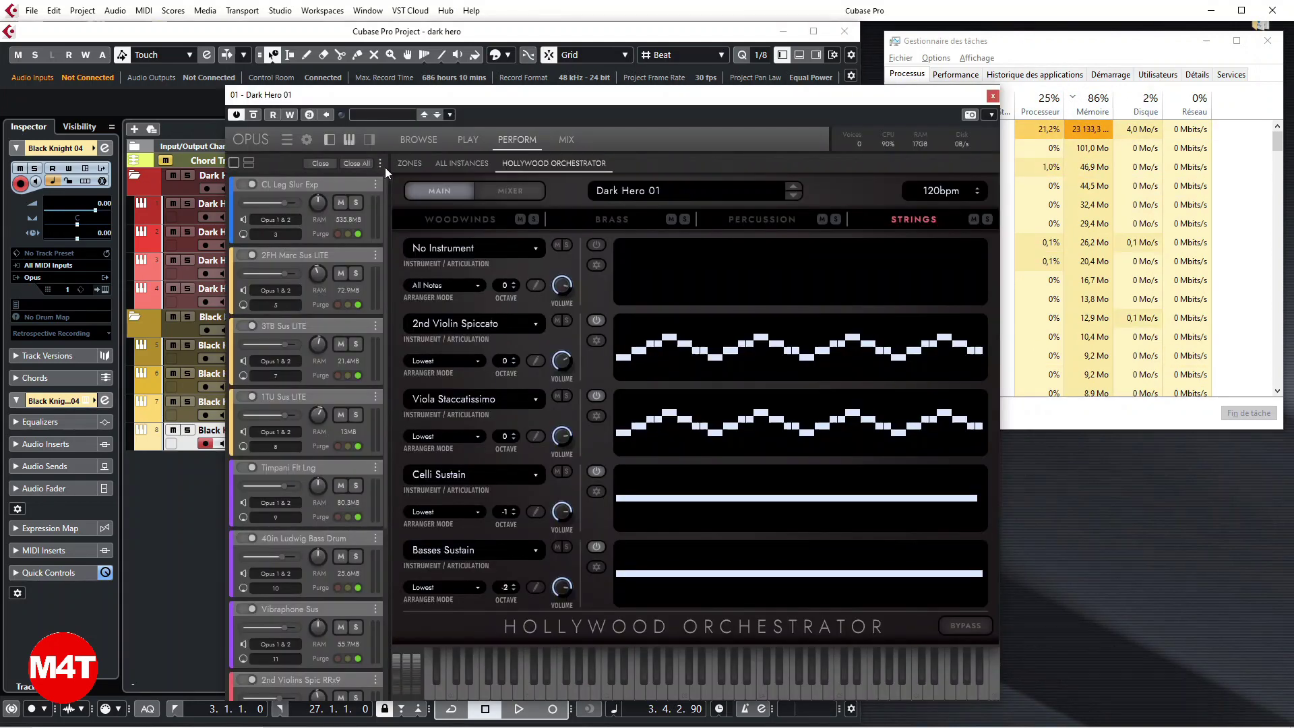
left_click(993, 96)
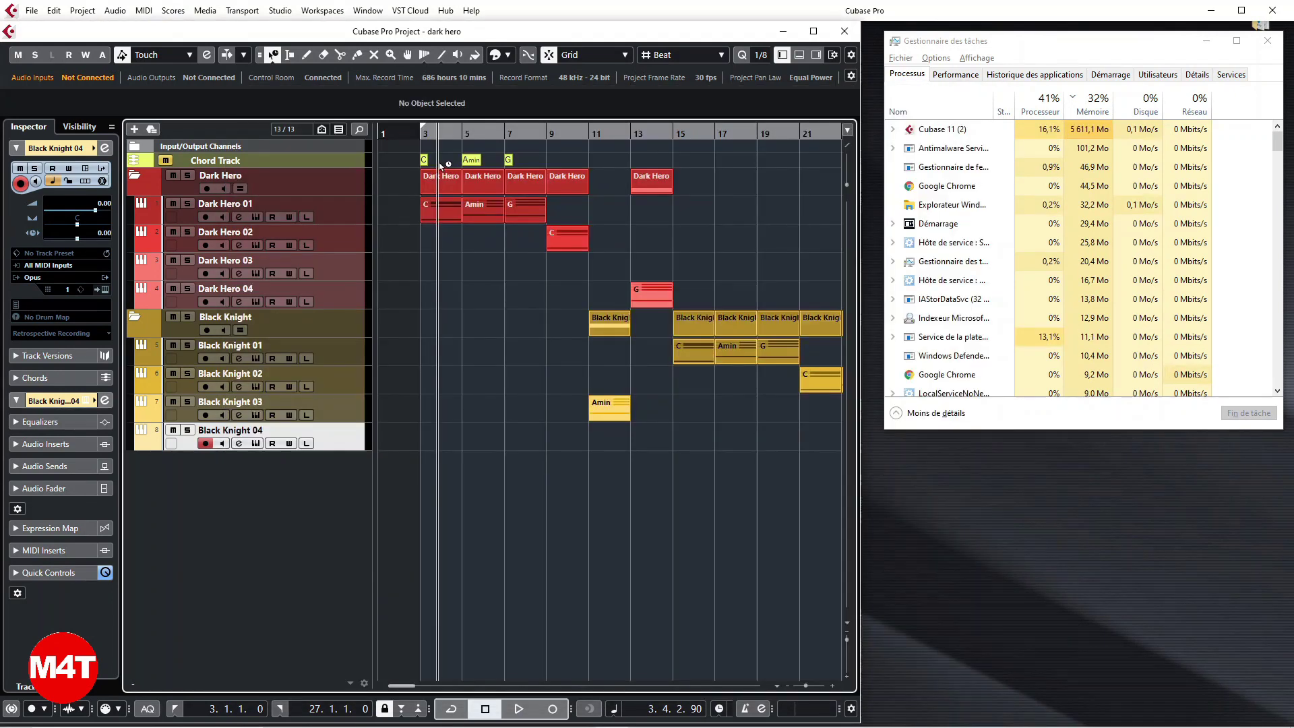